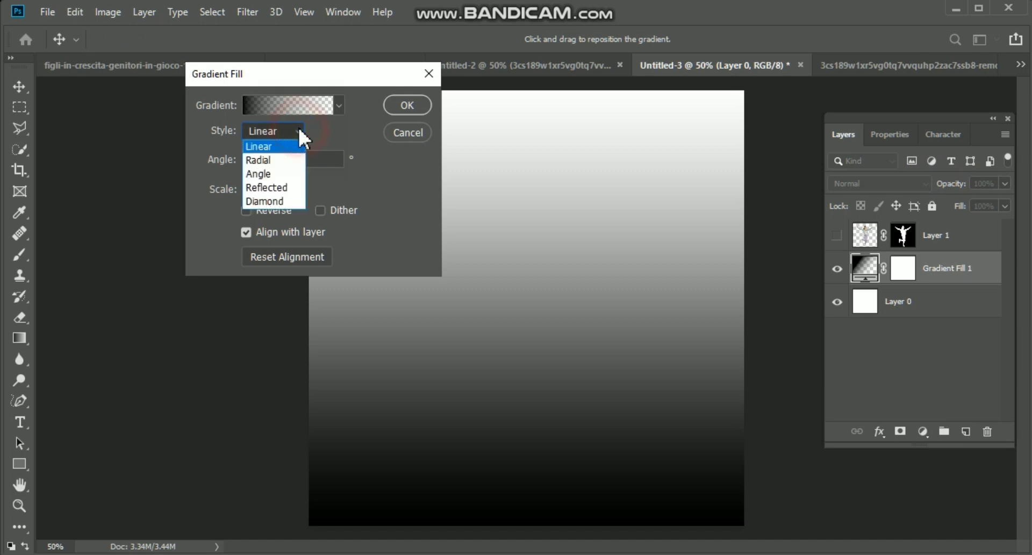
# Make the gradient fill radial, reverse it, and set its scale to 155%
pyautogui.click(287, 160)
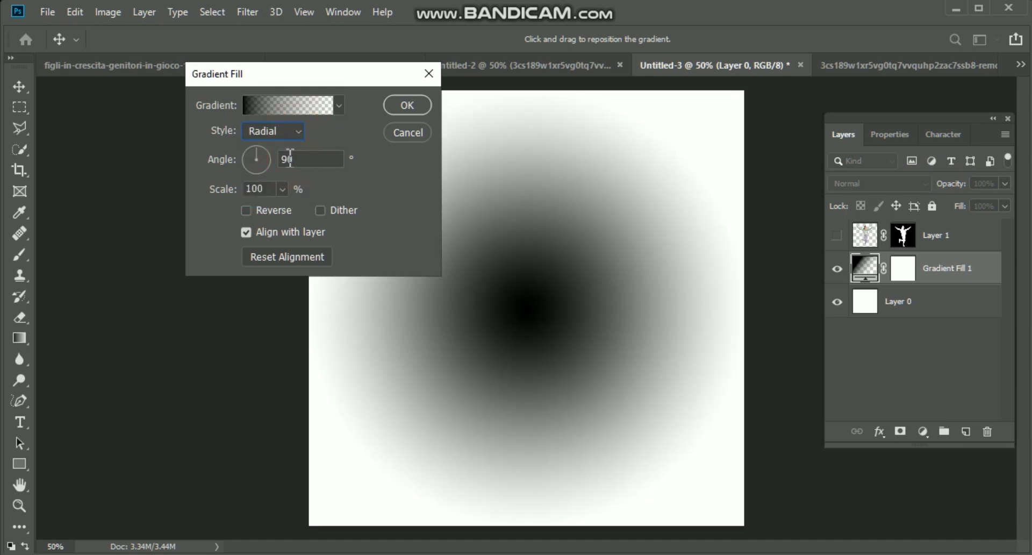
pyautogui.click(245, 210)
pyautogui.click(281, 188)
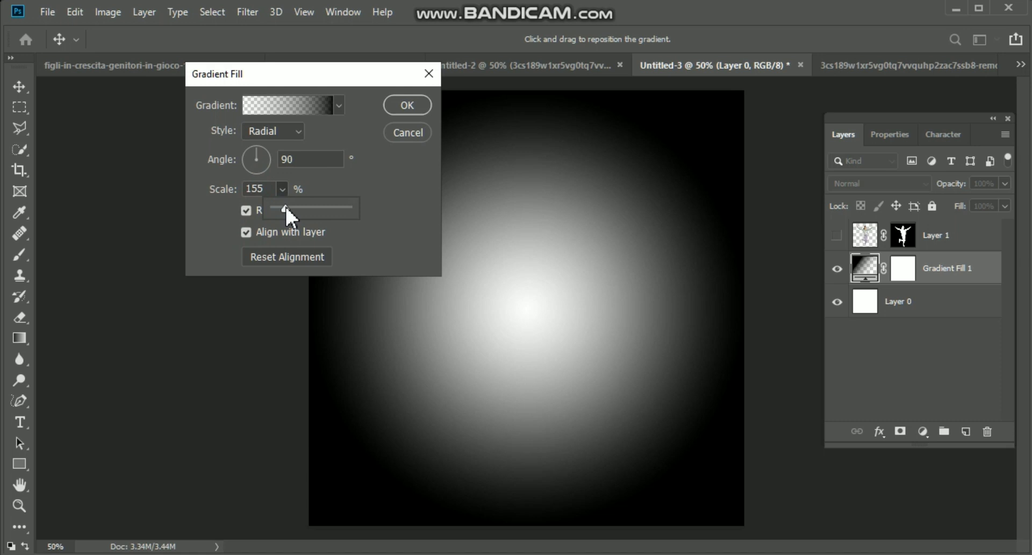
# Edit the fill's gradient and set its starting colour stop to teal 2aaeac
pyautogui.click(311, 105)
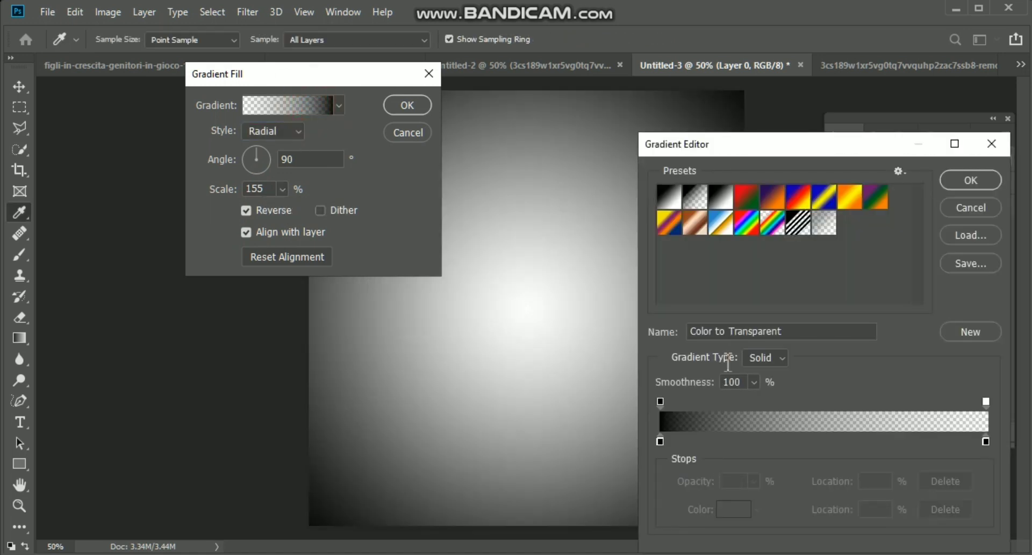
pyautogui.doubleClick(661, 441)
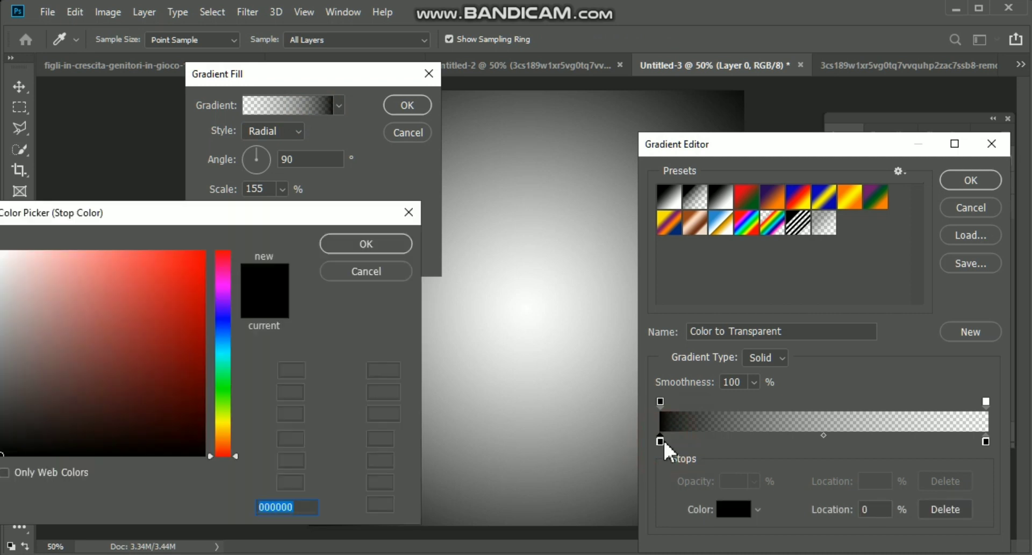
pyautogui.click(224, 355)
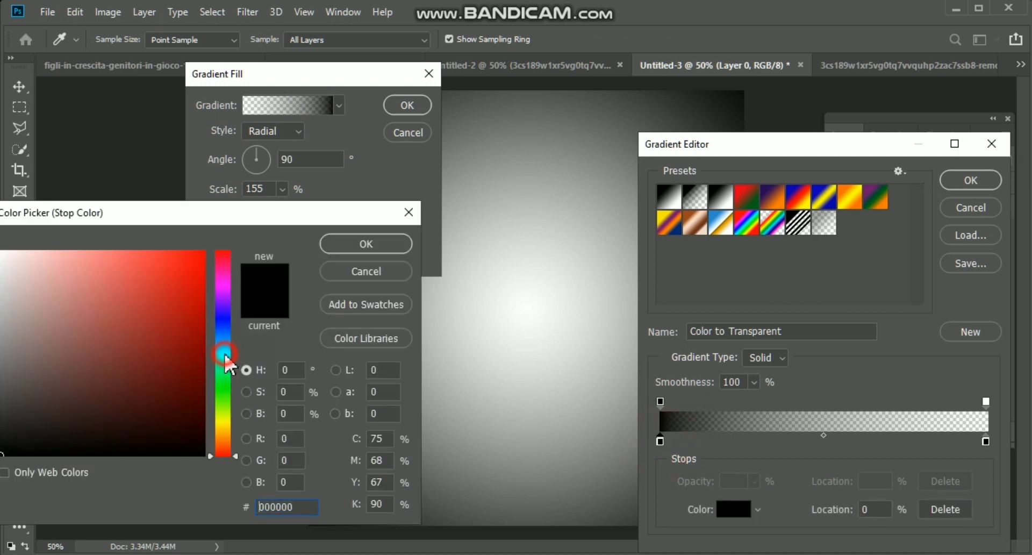
pyautogui.click(156, 316)
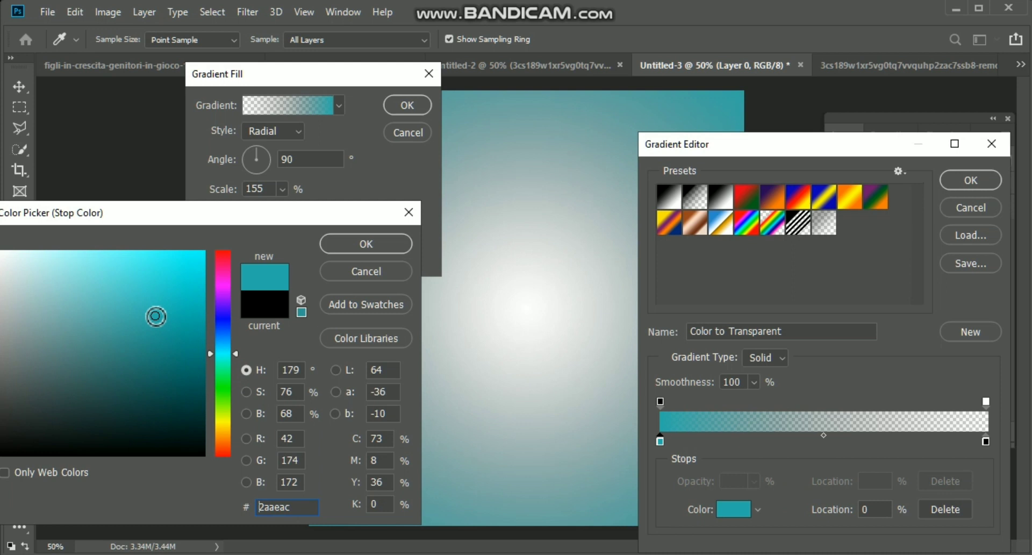
pyautogui.click(361, 252)
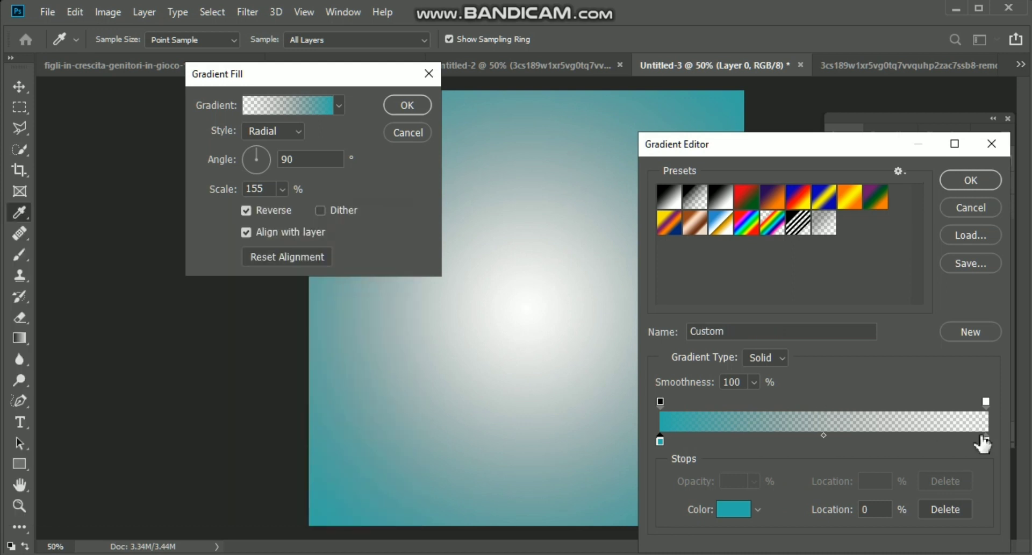
# Set the gradient's end colour stop to magenta-pink c74bb7 and apply the gradient fill
pyautogui.doubleClick(986, 441)
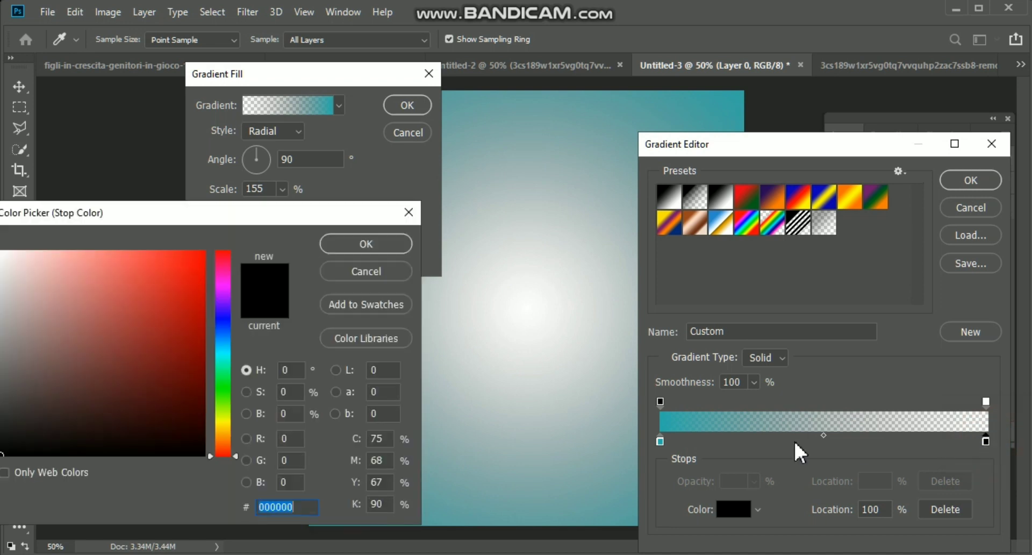
pyautogui.click(119, 277)
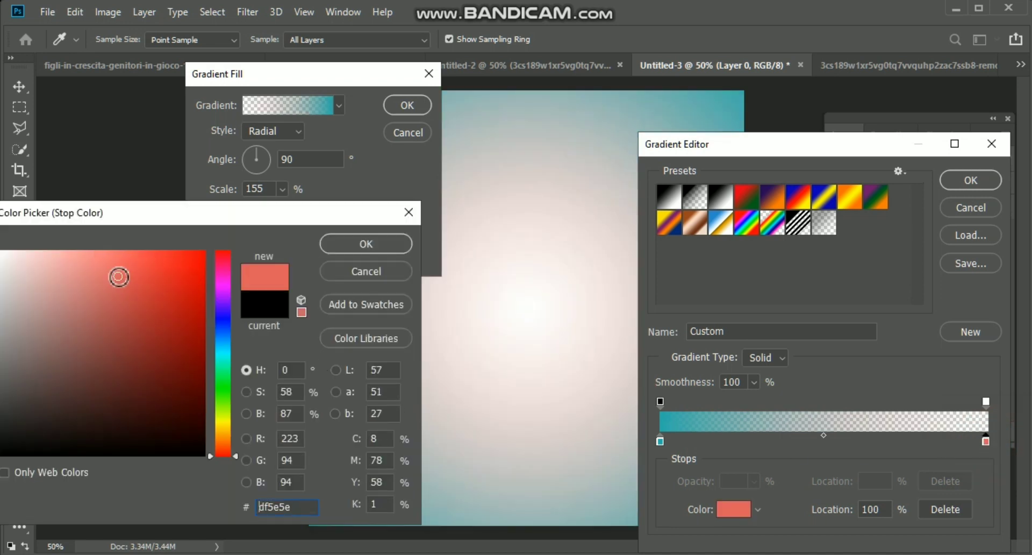
pyautogui.click(223, 282)
pyautogui.click(115, 263)
pyautogui.click(222, 281)
pyautogui.click(121, 279)
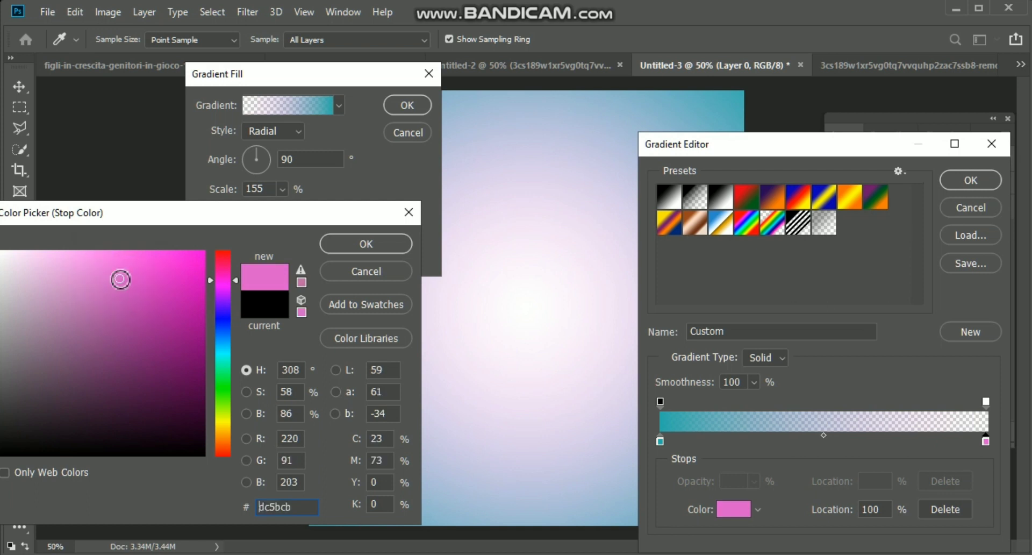
pyautogui.click(127, 296)
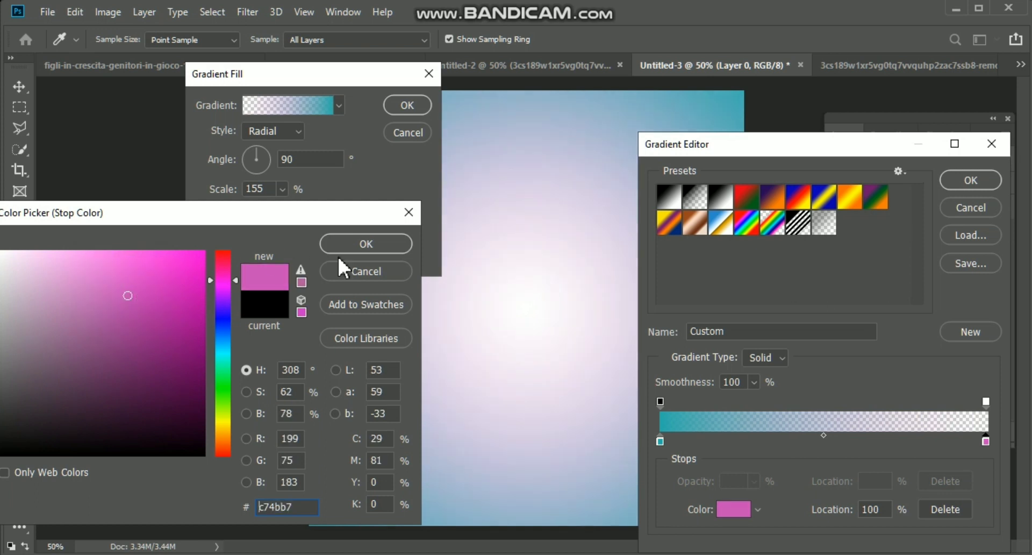
pyautogui.click(390, 242)
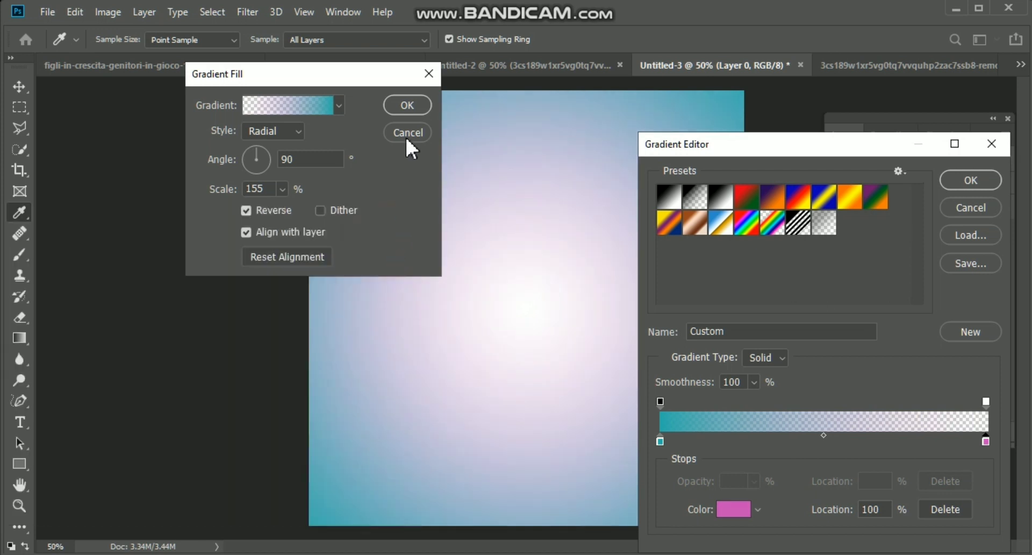
pyautogui.click(964, 180)
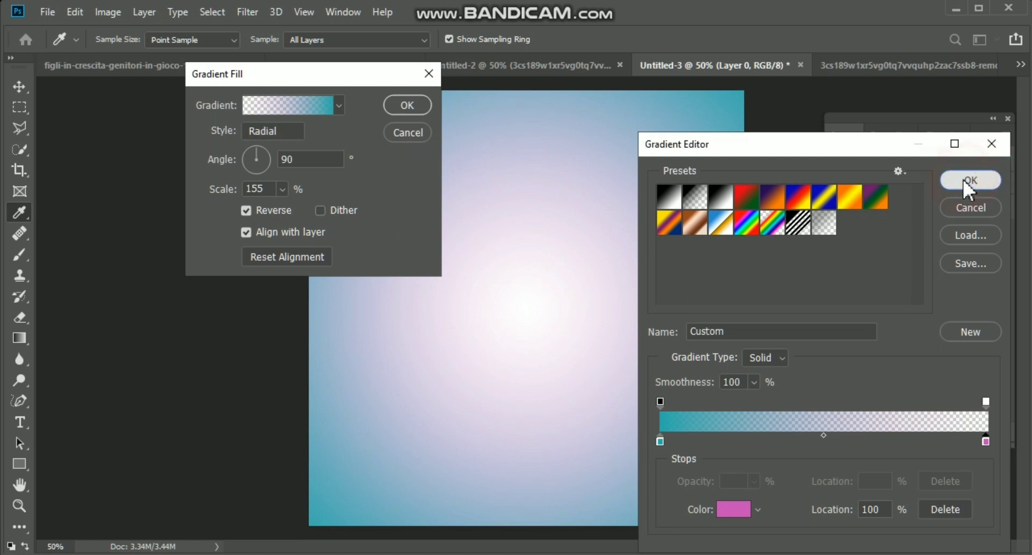
pyautogui.click(405, 107)
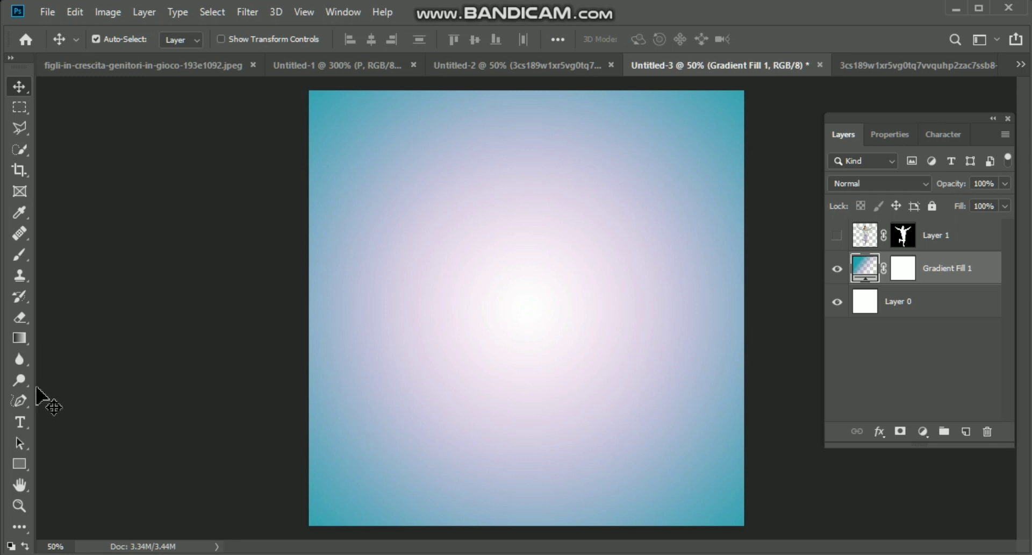
# Add a text layer with the letter P in 150 pt Bahnschrift Bold on the upper middle of the canvas
pyautogui.click(20, 425)
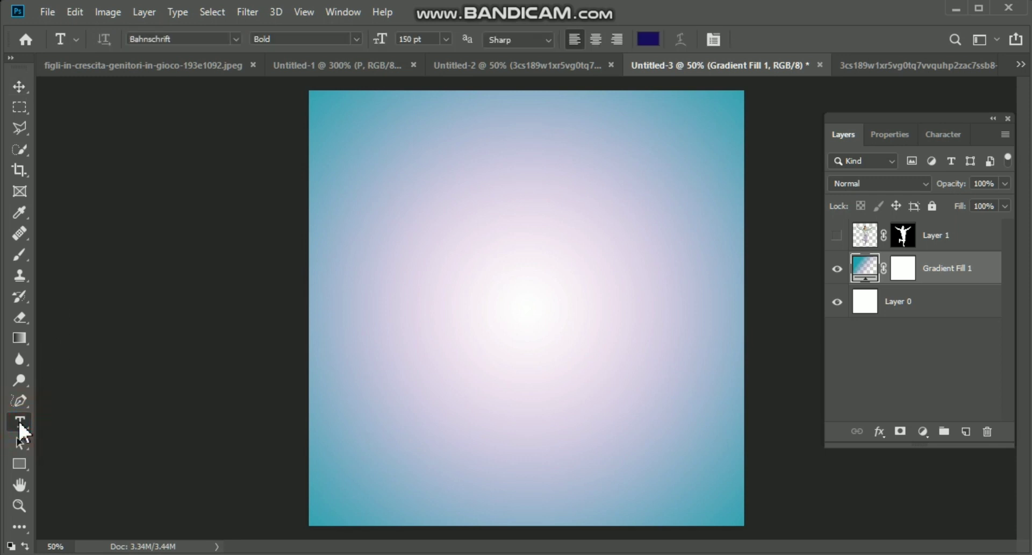
pyautogui.click(442, 309)
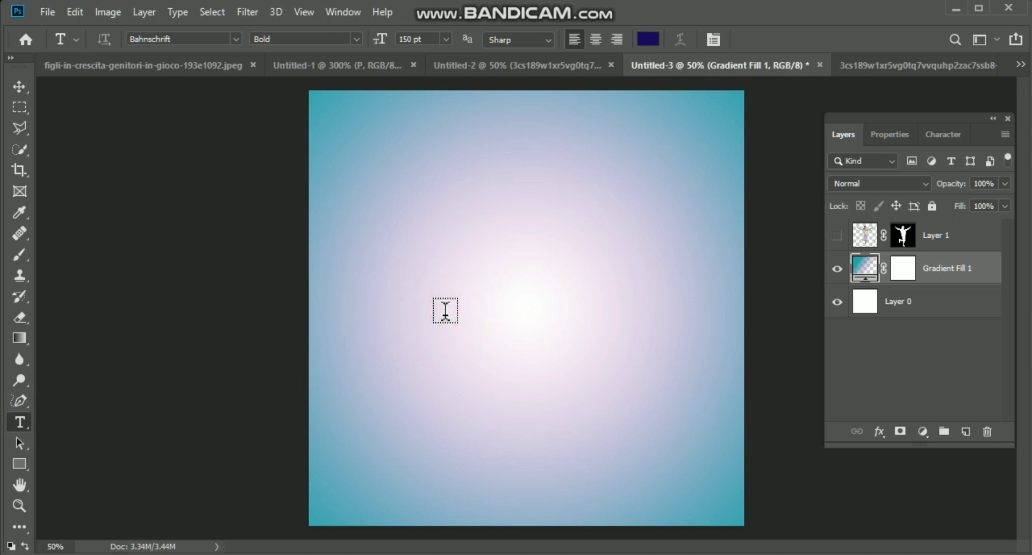
pyautogui.write('Lo')
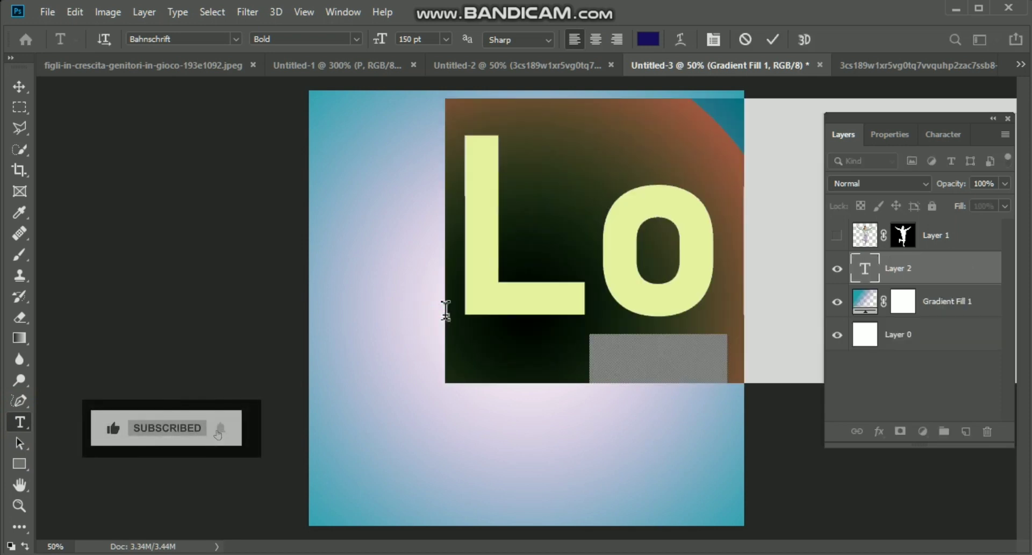
pyautogui.press('BackSpace')
pyautogui.press('BackSpace')
pyautogui.write('P')
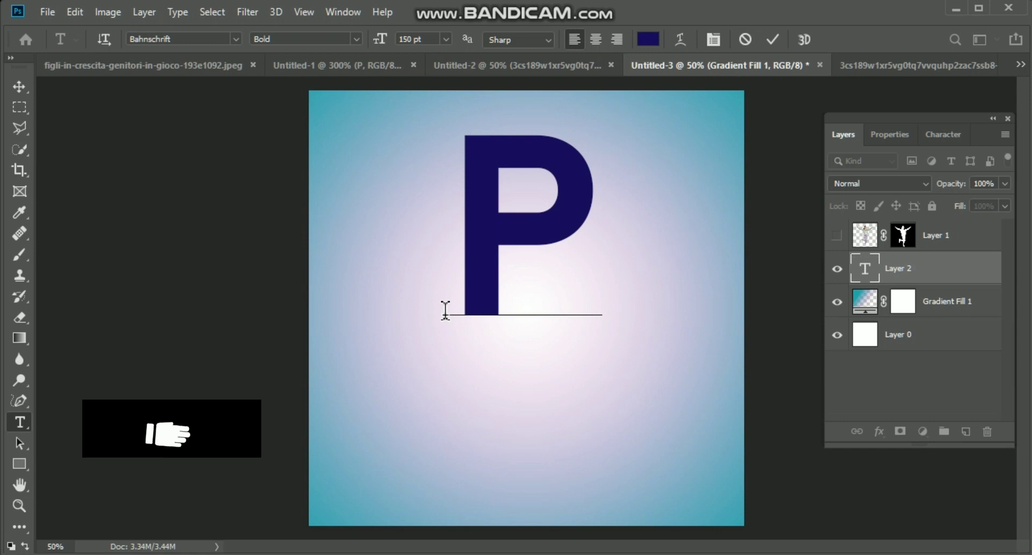
pyautogui.click(774, 42)
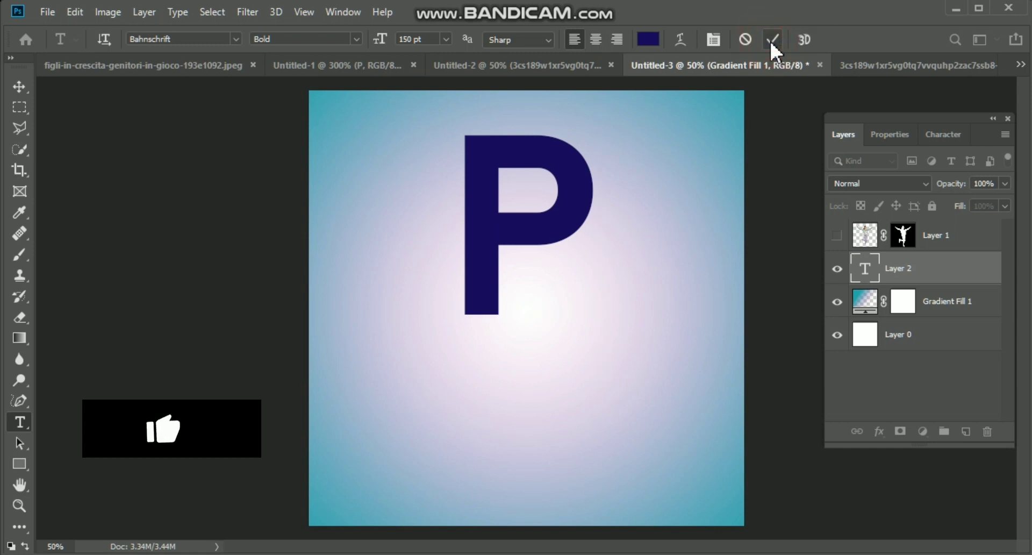
# Enlarge the letter P to about 174% and position it around the middle of the canvas
pyautogui.click(20, 87)
pyautogui.hotkey('ctrl', 't')
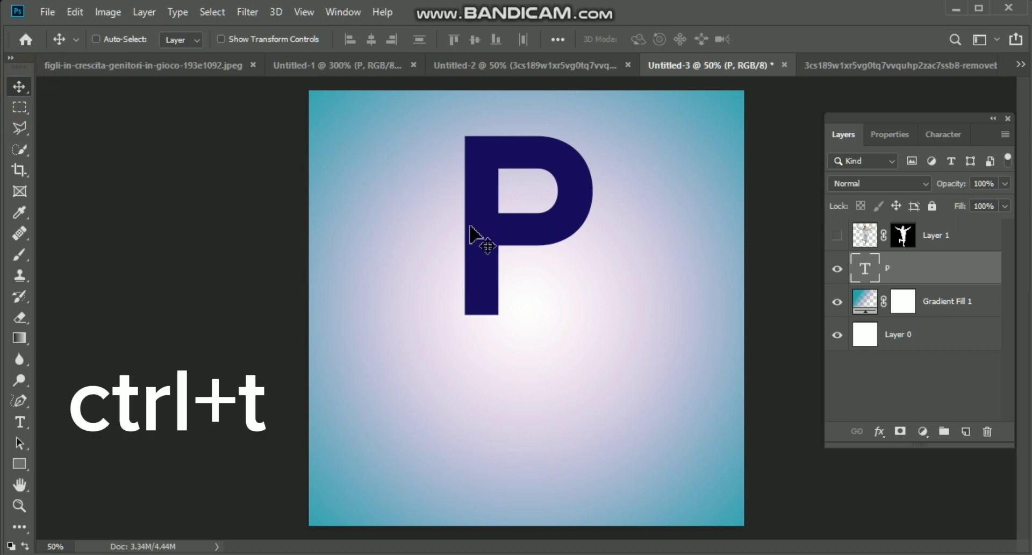
pyautogui.moveTo(601, 381); pyautogui.dragTo(682, 493)
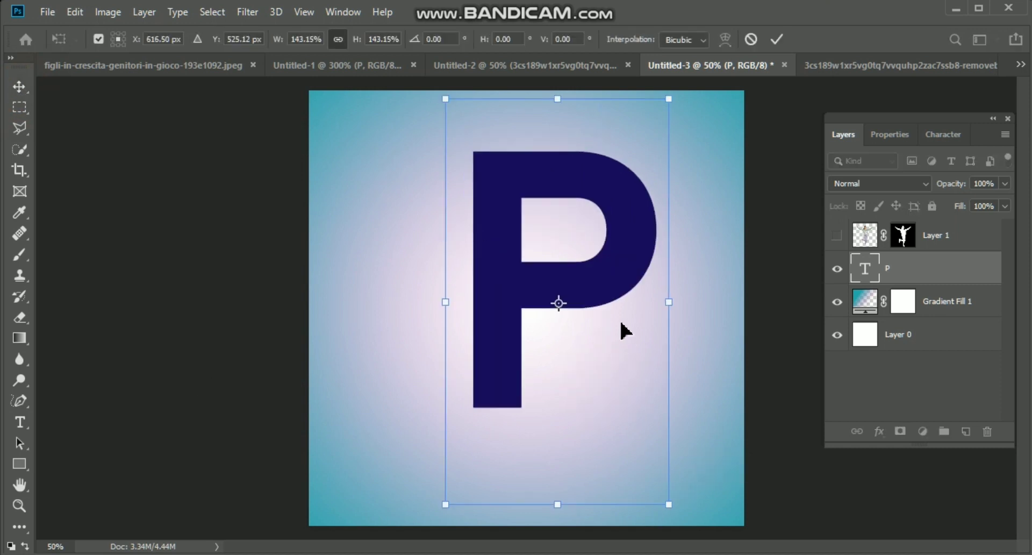
pyautogui.moveTo(613, 273); pyautogui.dragTo(590, 334)
pyautogui.moveTo(639, 153); pyautogui.dragTo(724, 110)
pyautogui.moveTo(645, 219); pyautogui.dragTo(637, 240)
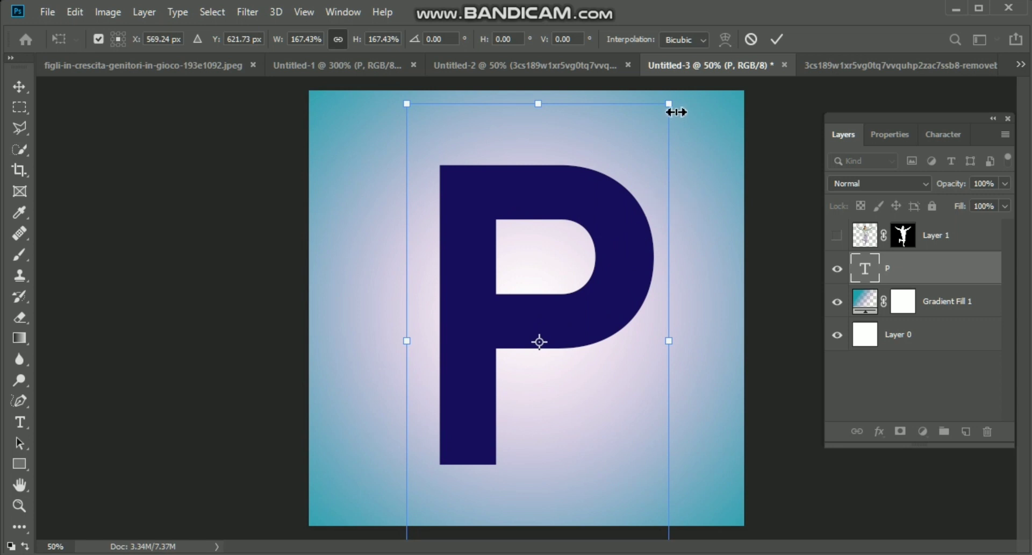
pyautogui.moveTo(670, 107); pyautogui.dragTo(680, 84)
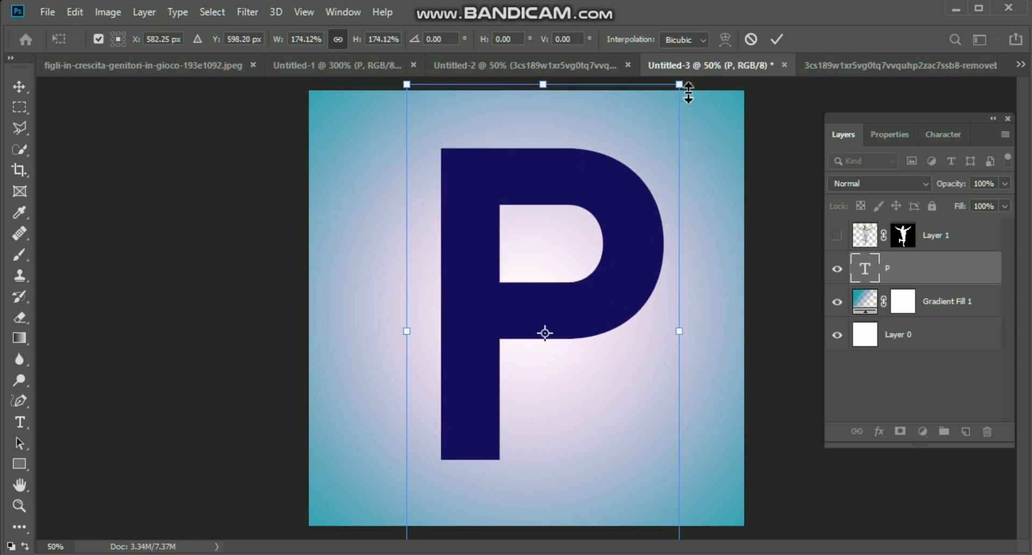
pyautogui.click(775, 39)
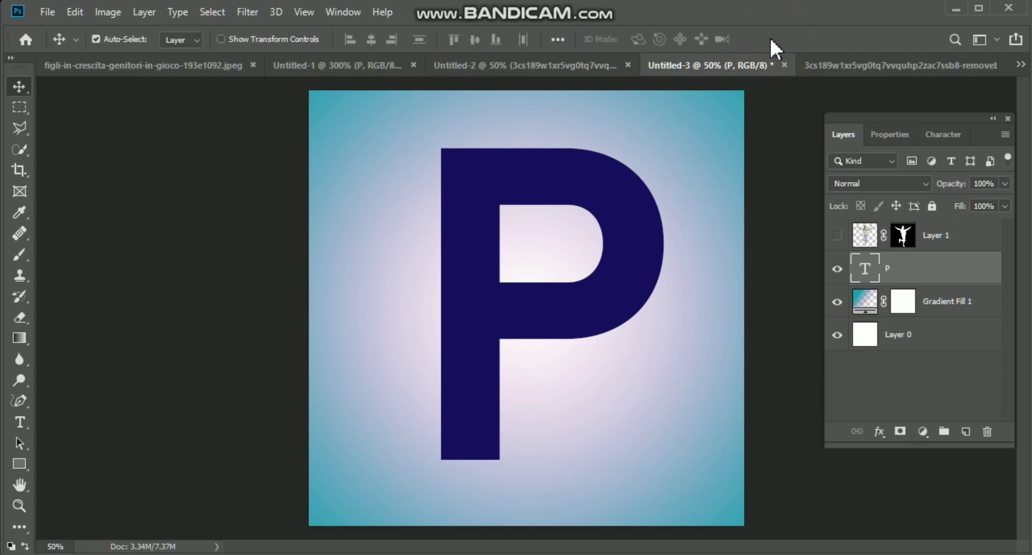
# Show Layer 1 with the girl, scale her to about 82.5%, and place her over the stem of the P
pyautogui.click(859, 239)
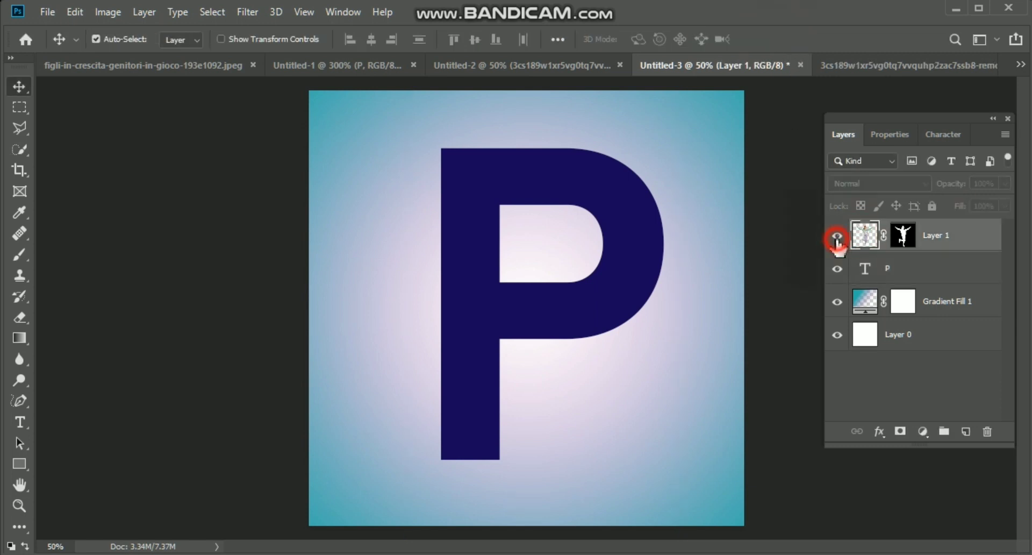
pyautogui.click(837, 239)
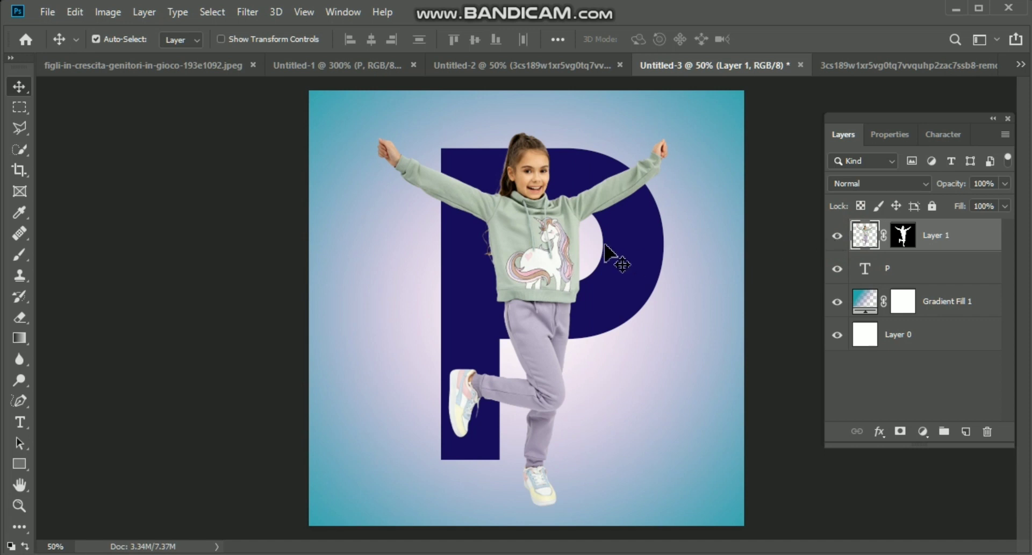
pyautogui.hotkey('ctrl', 't')
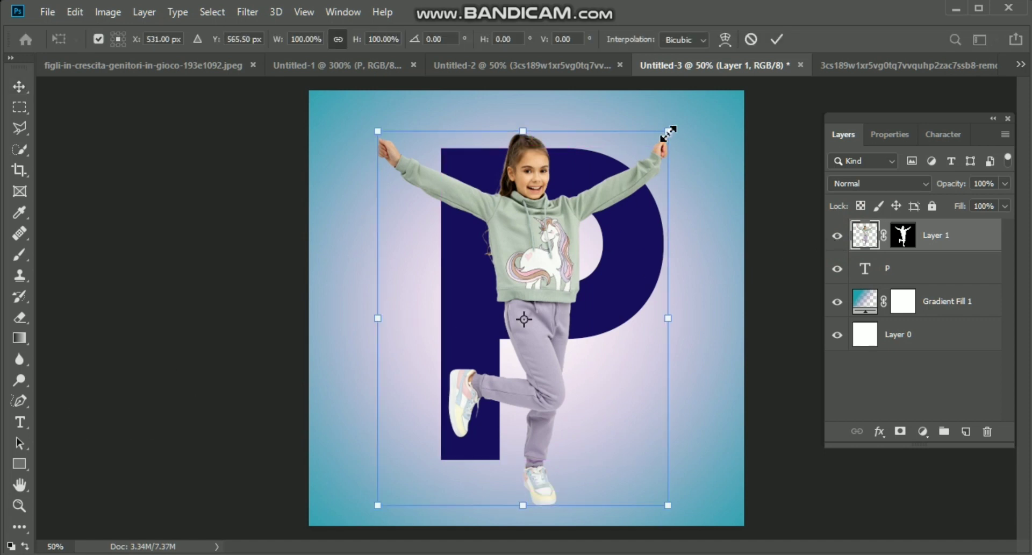
pyautogui.moveTo(669, 131); pyautogui.dragTo(624, 188)
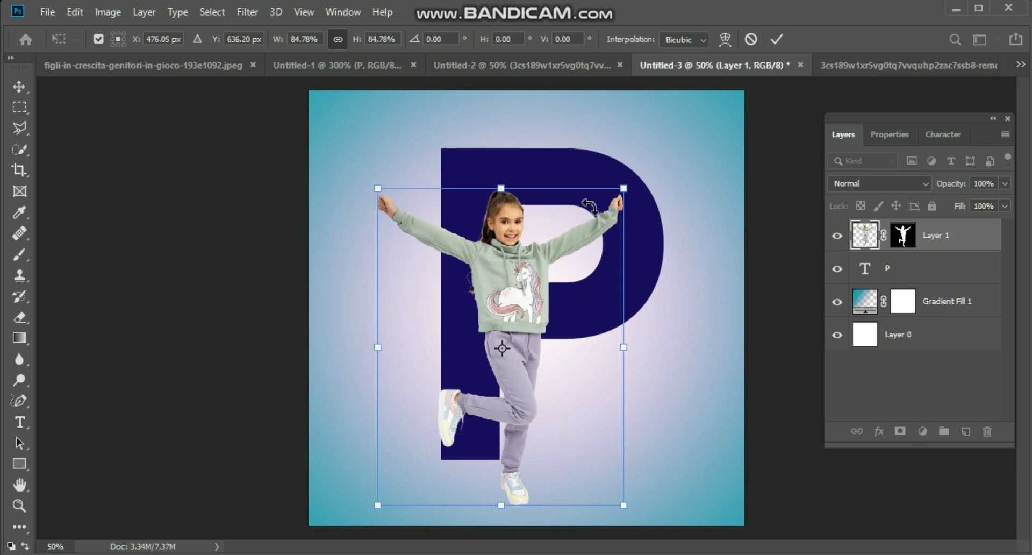
pyautogui.moveTo(530, 271); pyautogui.dragTo(486, 220)
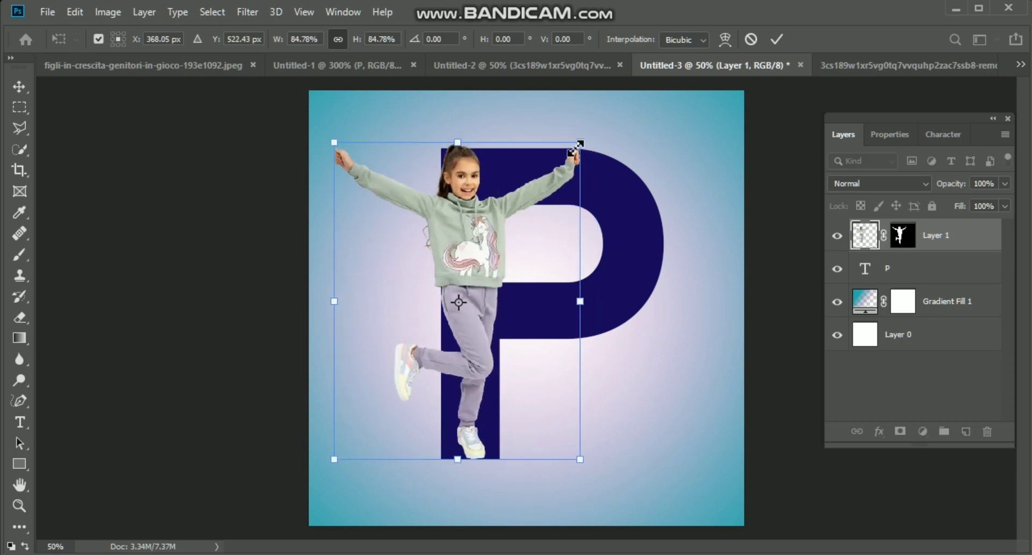
pyautogui.moveTo(580, 144); pyautogui.dragTo(581, 159)
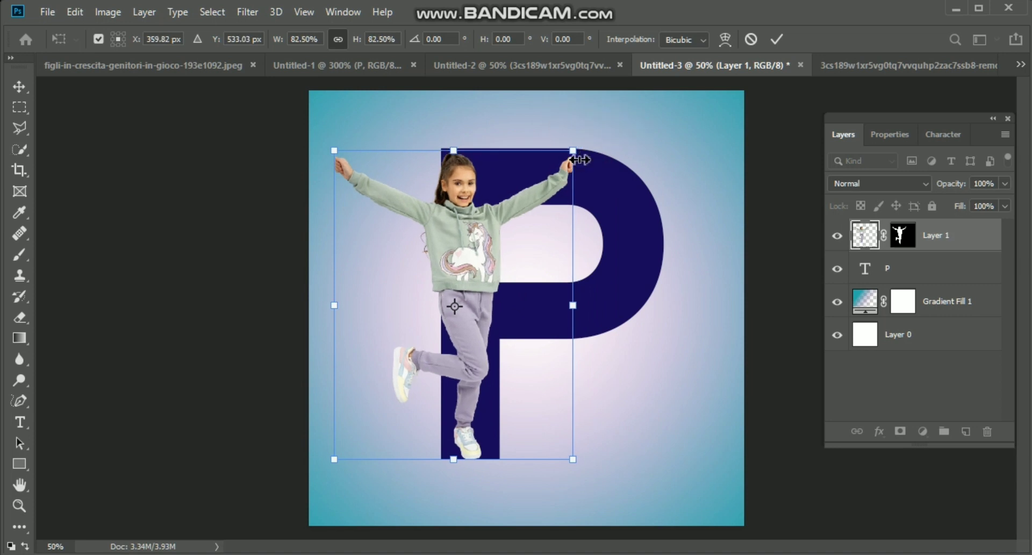
pyautogui.click(781, 39)
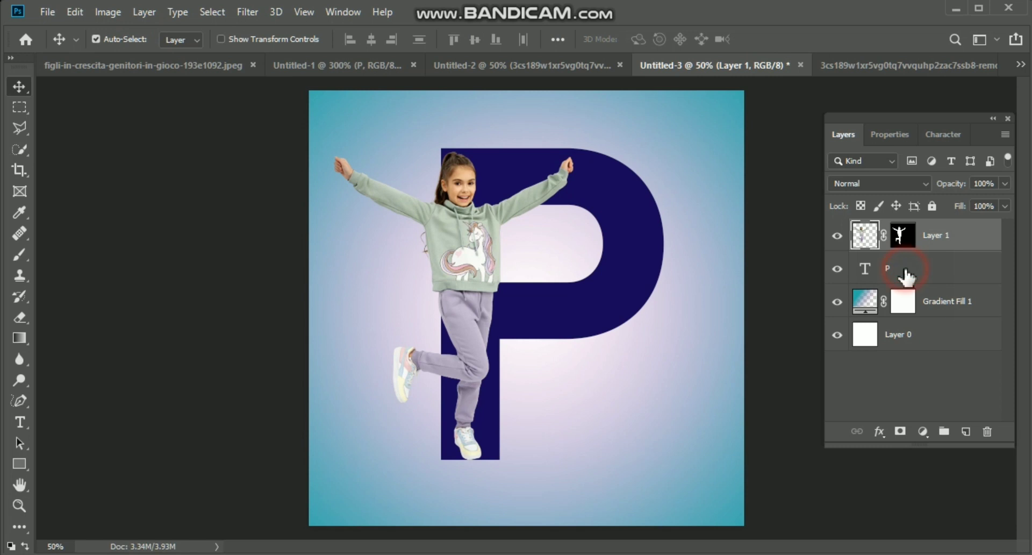
# Add a 3 px white outside stroke to the letter P text layer
pyautogui.click(907, 276)
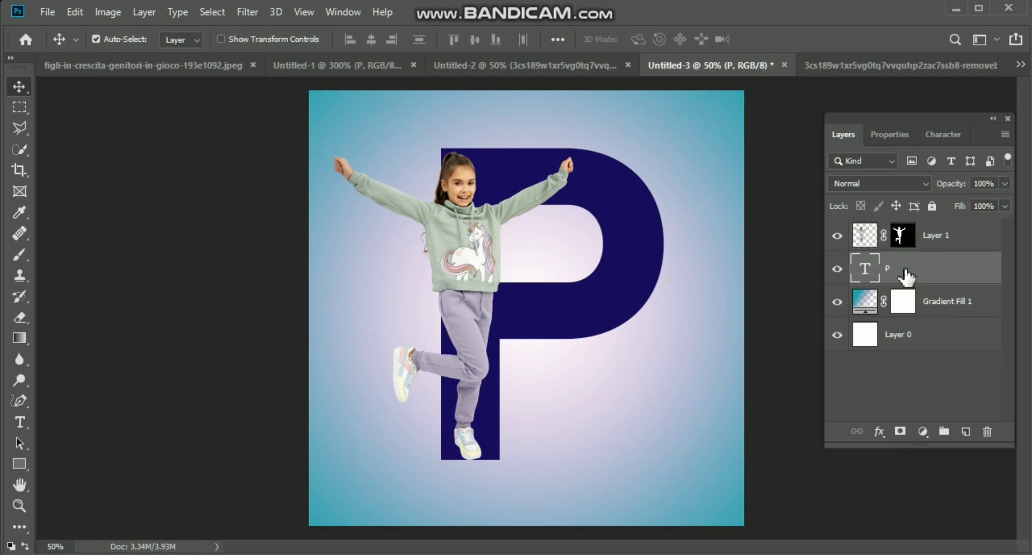
pyautogui.click(883, 432)
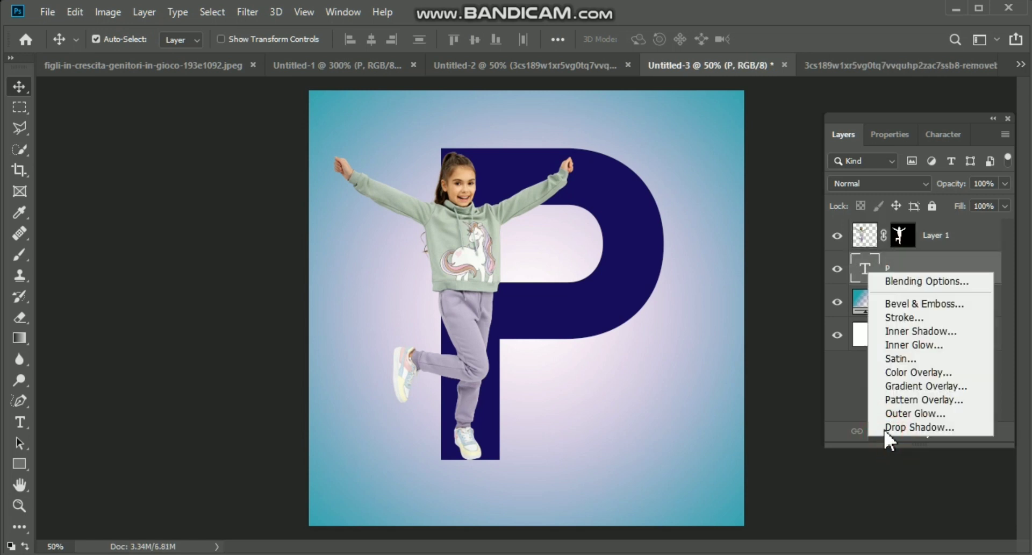
pyautogui.click(913, 322)
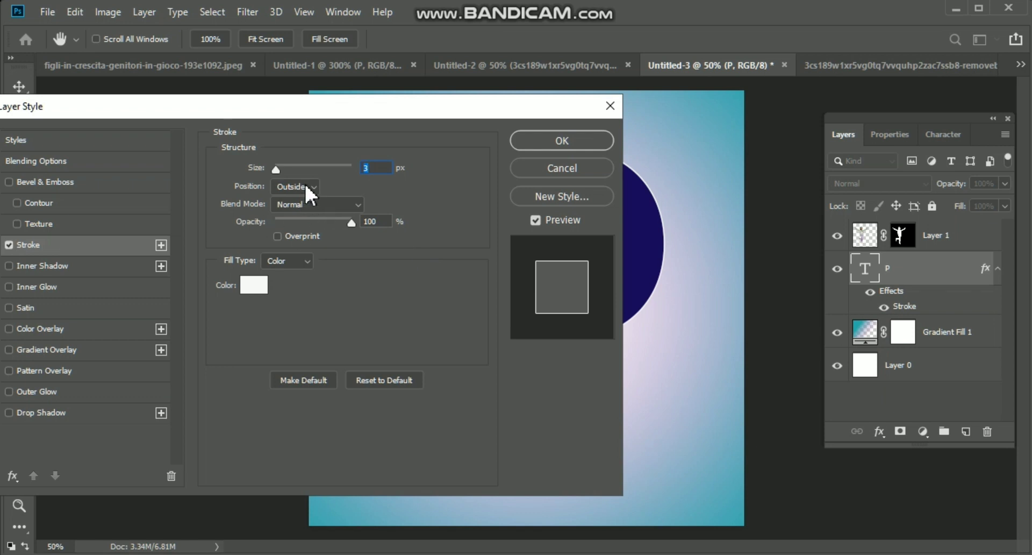
# Add an inner shadow to the letter P and set its colour to near-black 030101
pyautogui.click(66, 268)
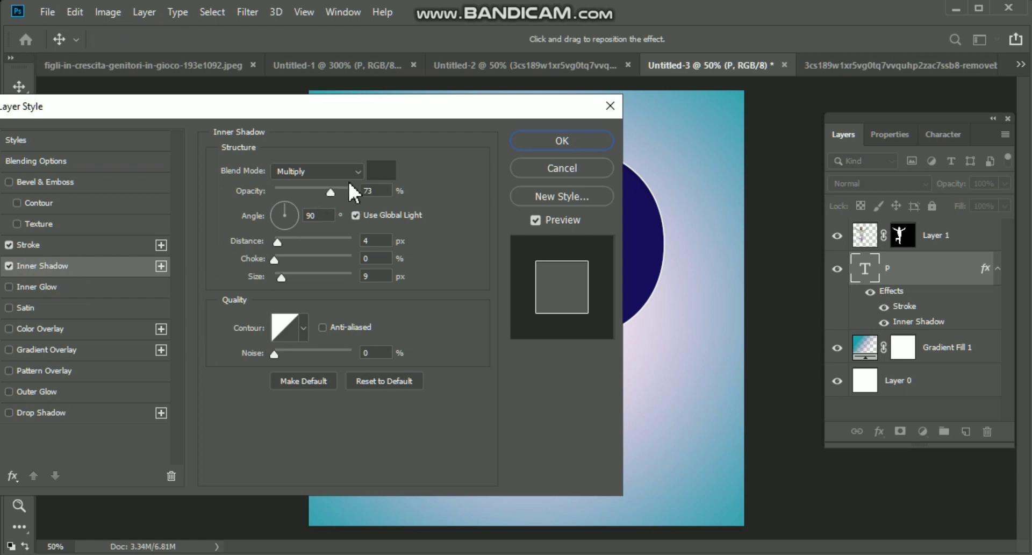
pyautogui.click(380, 172)
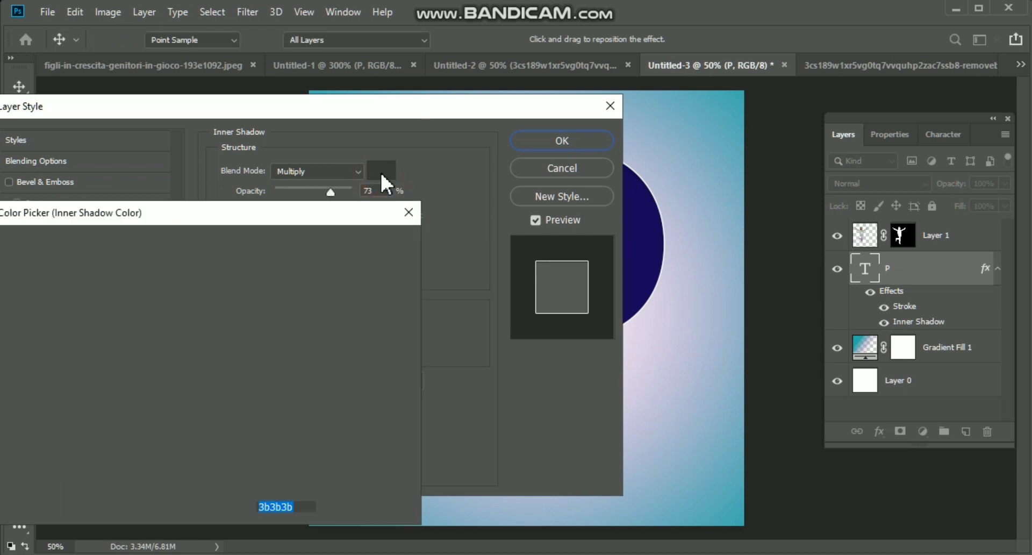
pyautogui.click(129, 454)
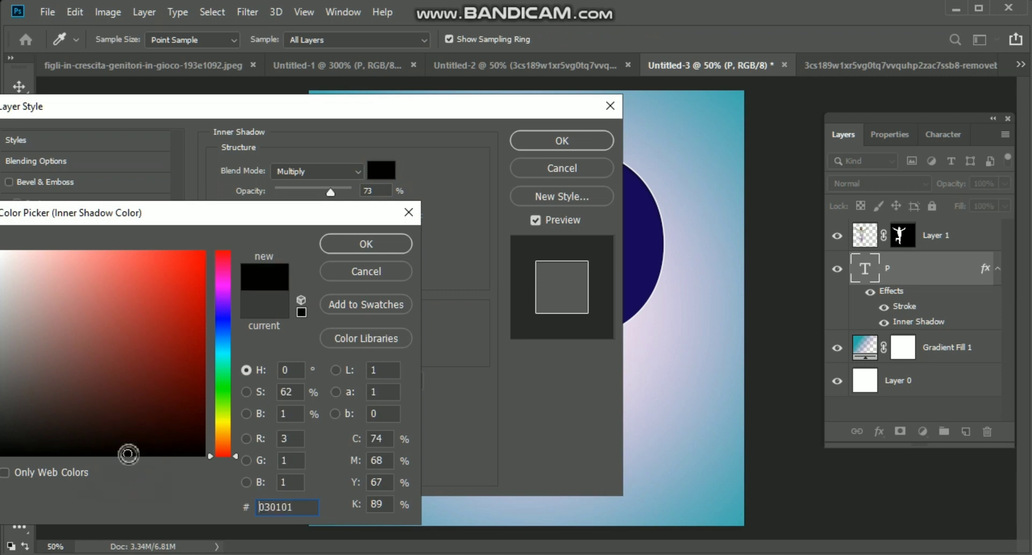
pyautogui.click(354, 245)
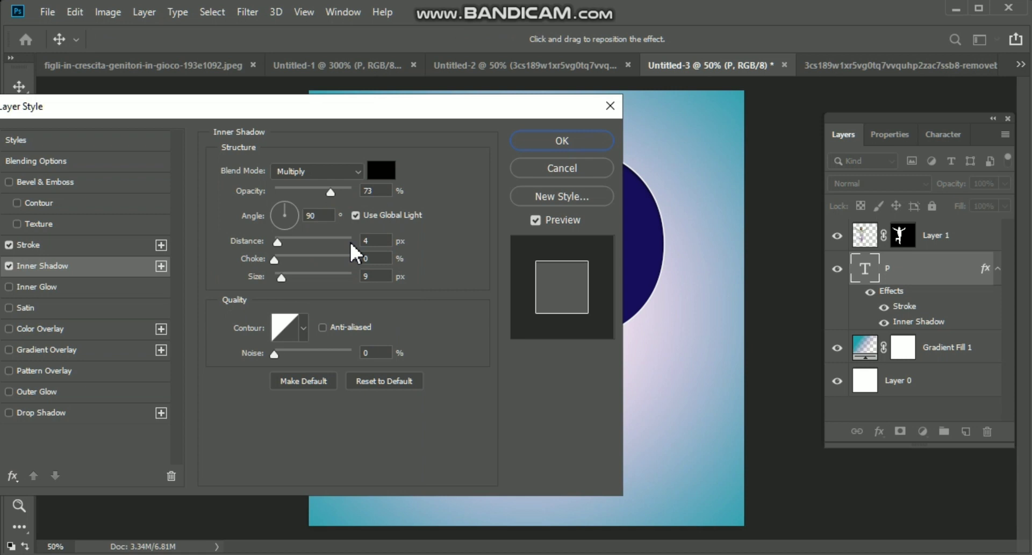
# Add a drop shadow to the letter P with a distance of 13 px and apply the layer style
pyautogui.click(60, 416)
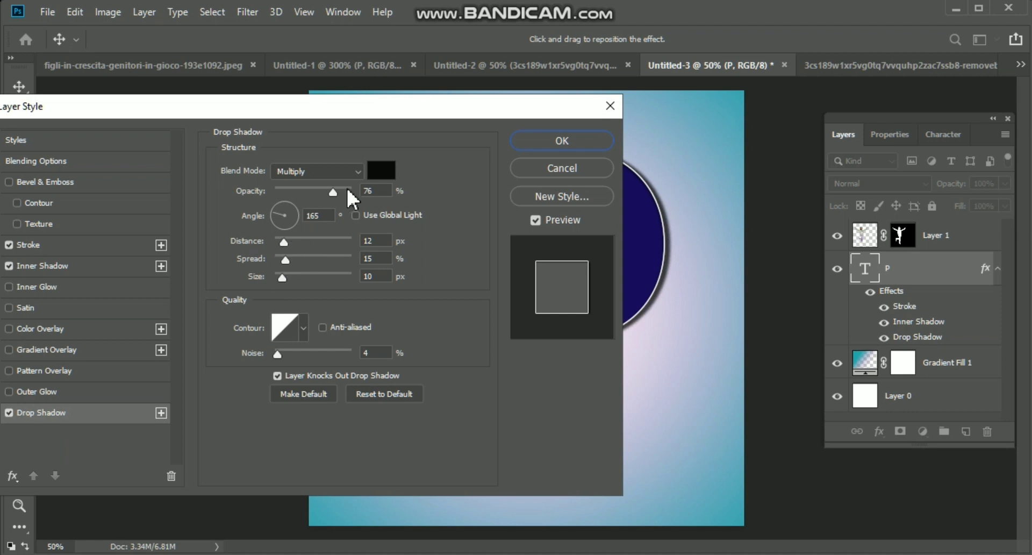
pyautogui.moveTo(386, 108); pyautogui.dragTo(334, 103)
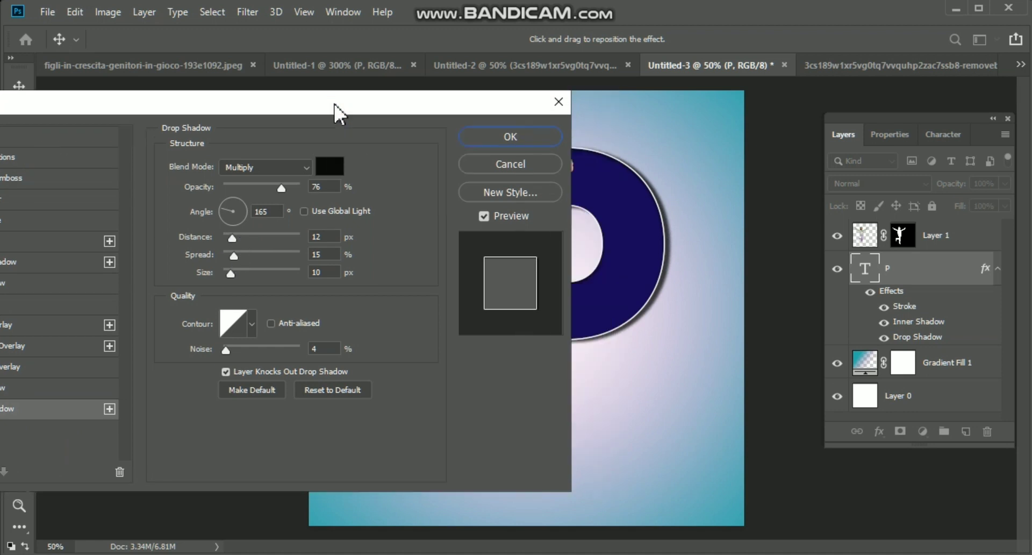
pyautogui.moveTo(233, 234); pyautogui.dragTo(234, 234)
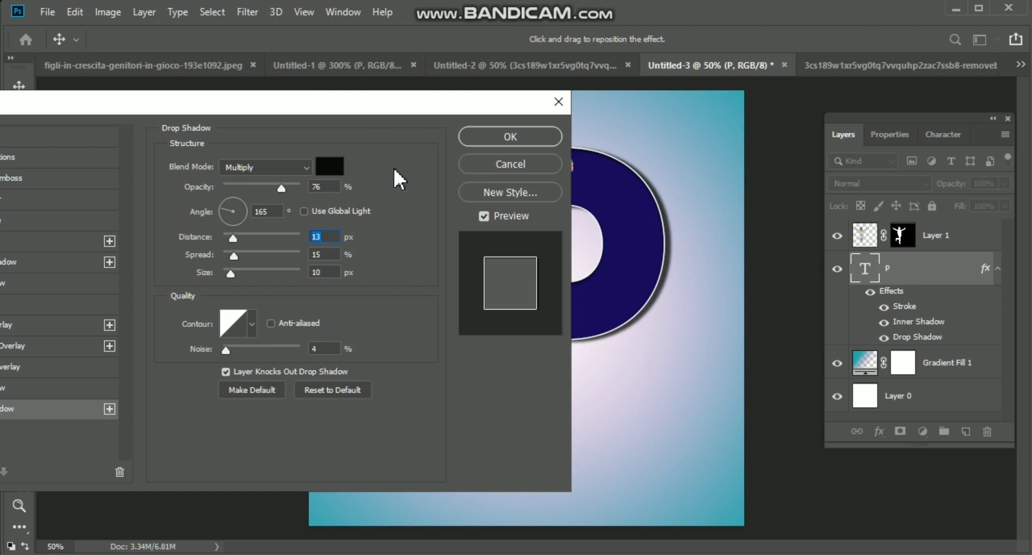
pyautogui.click(485, 135)
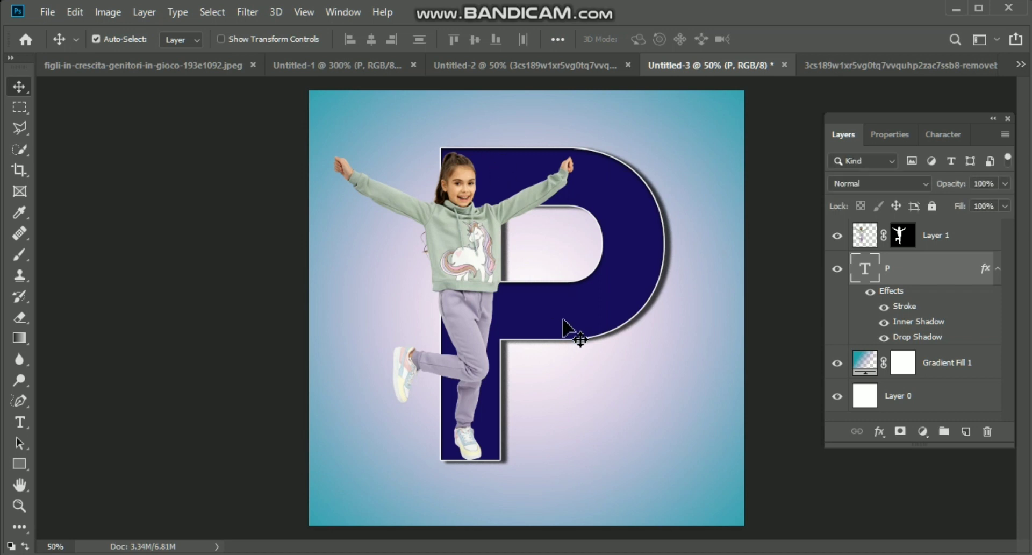
# Load the letter P's outline as a selection, target Layer 1's mask, and invert the selection
pyautogui.moveTo(870, 277); pyautogui.dragTo(867, 277)
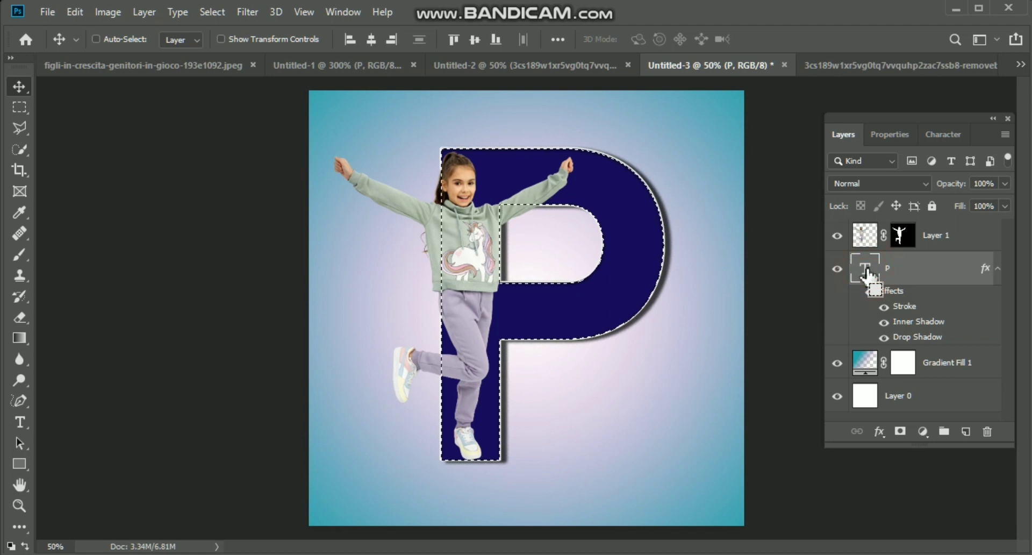
pyautogui.click(897, 245)
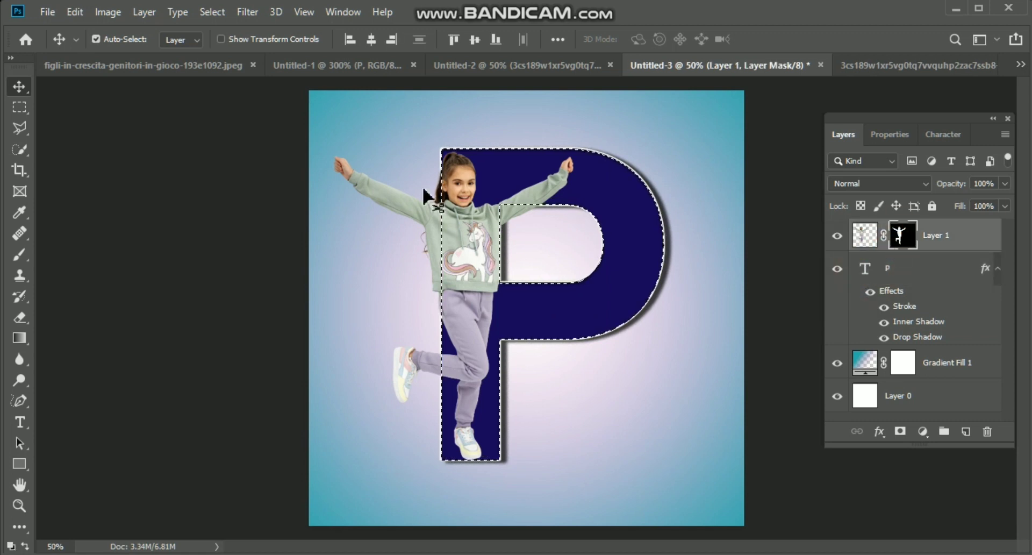
pyautogui.click(212, 16)
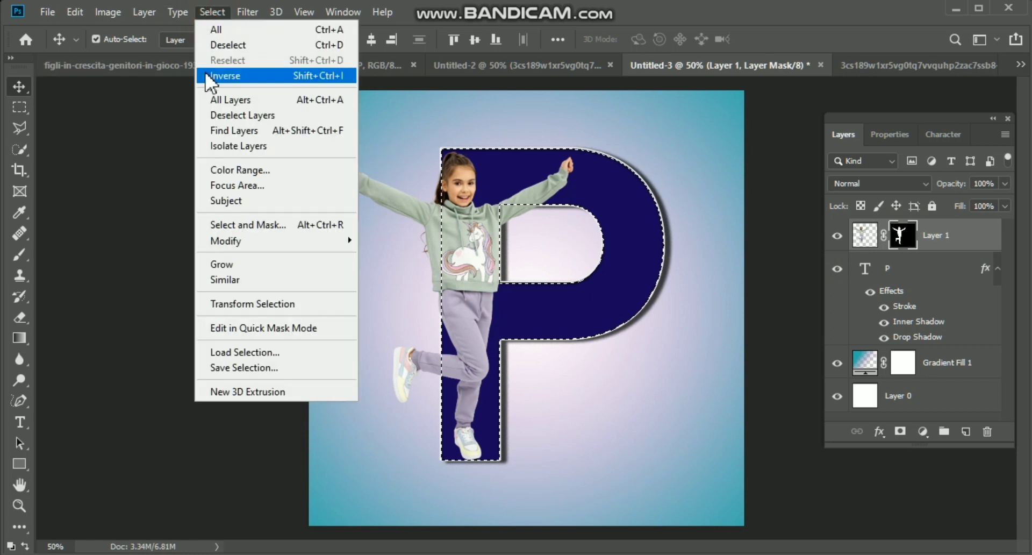
pyautogui.click(259, 76)
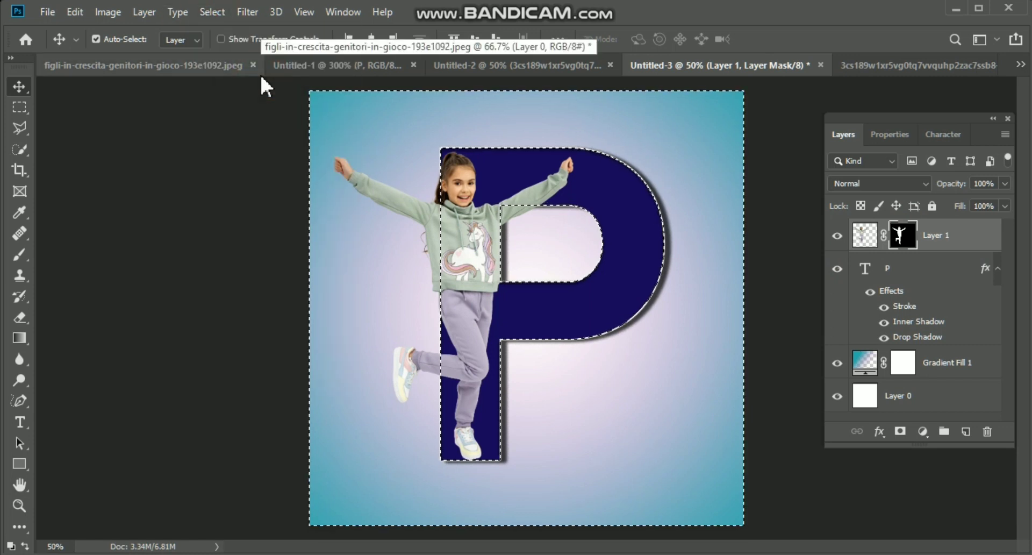
# Paint on Layer 1's mask with the 125 px brush to hide the sleeve inside the P's opening, and deselect
pyautogui.click(17, 256)
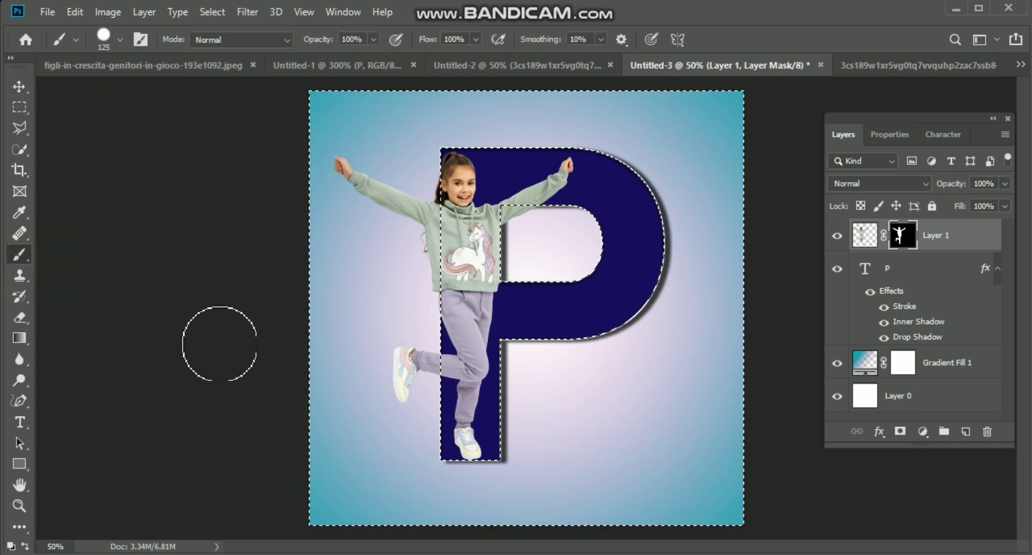
pyautogui.click(518, 223)
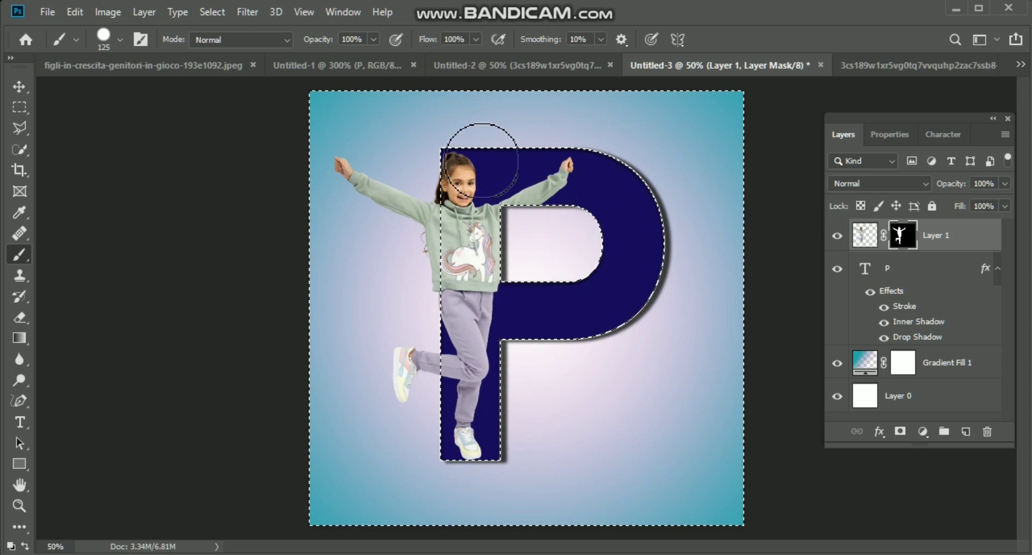
pyautogui.hotkey('ctrl', 'd')
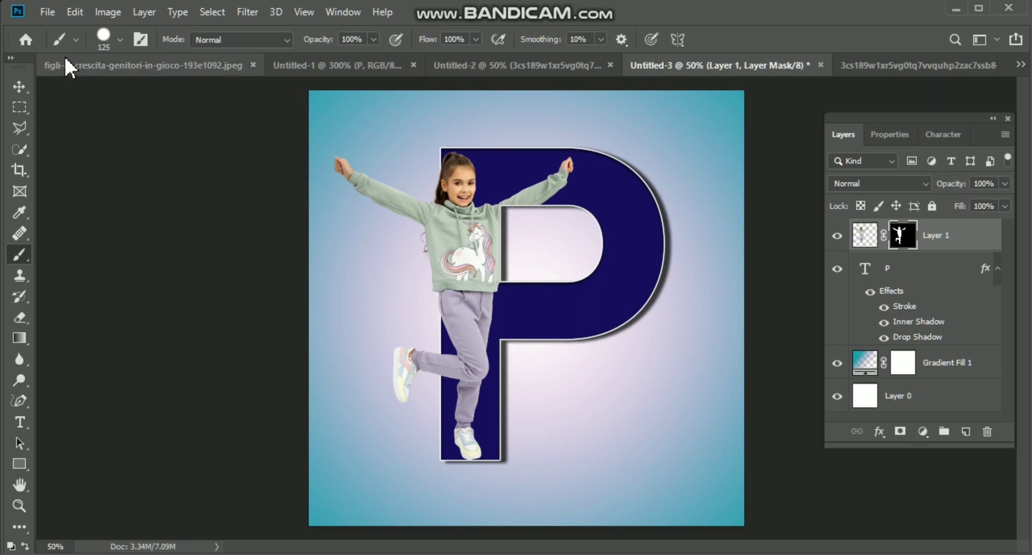
pyautogui.click(19, 87)
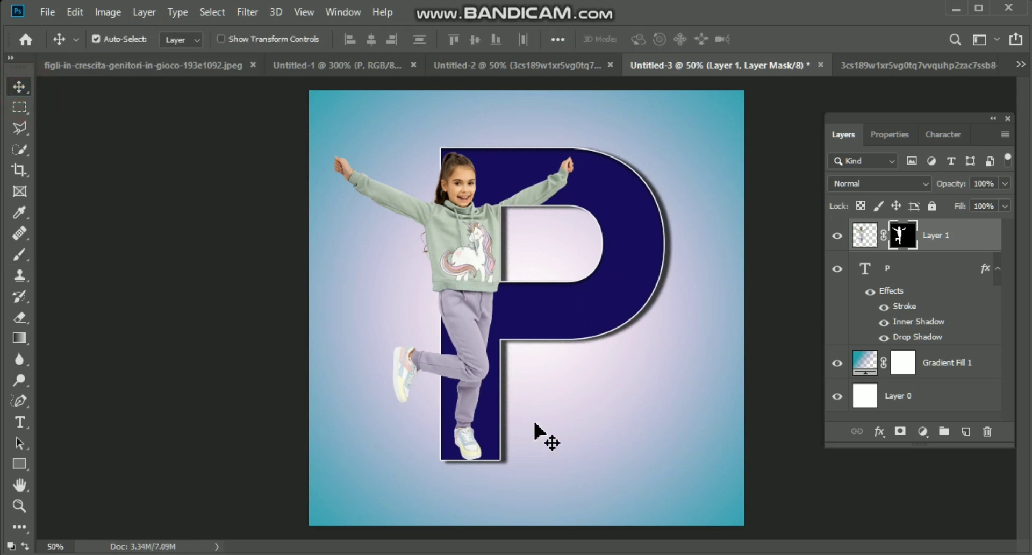
pyautogui.scroll(2, 535, 425)
pyautogui.scroll(-1, 535, 424)
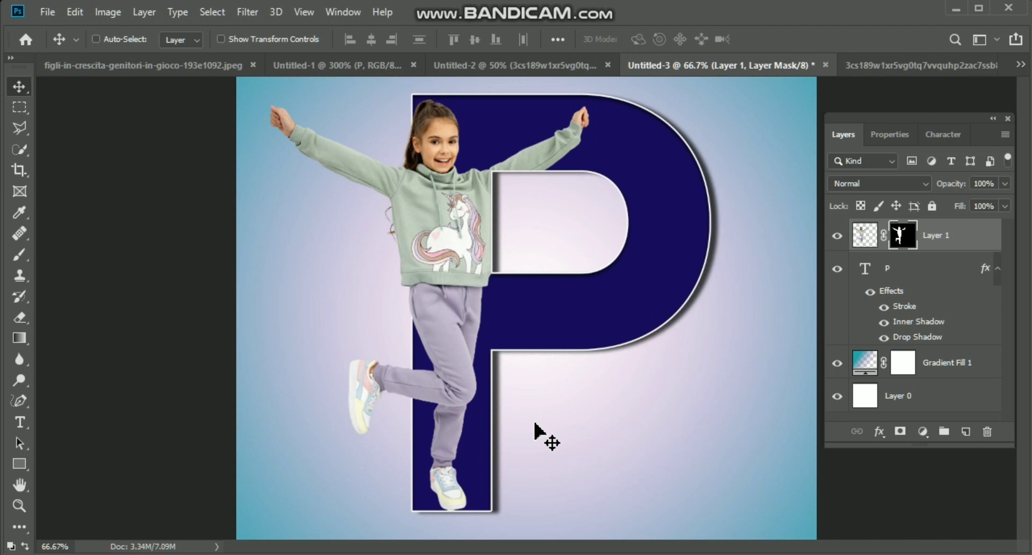